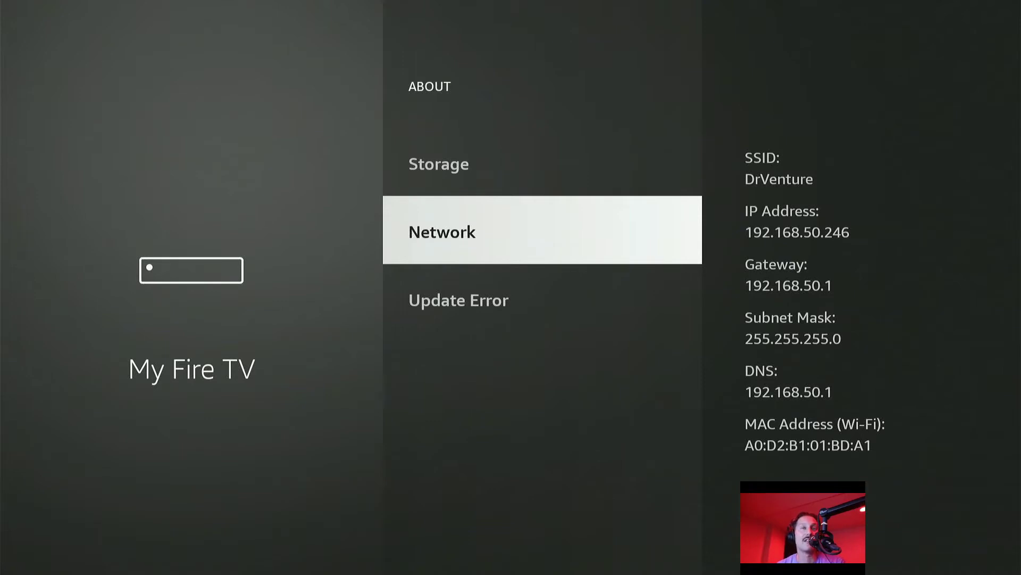
Step: View the Update Error entry in the device's About information
key(Down)
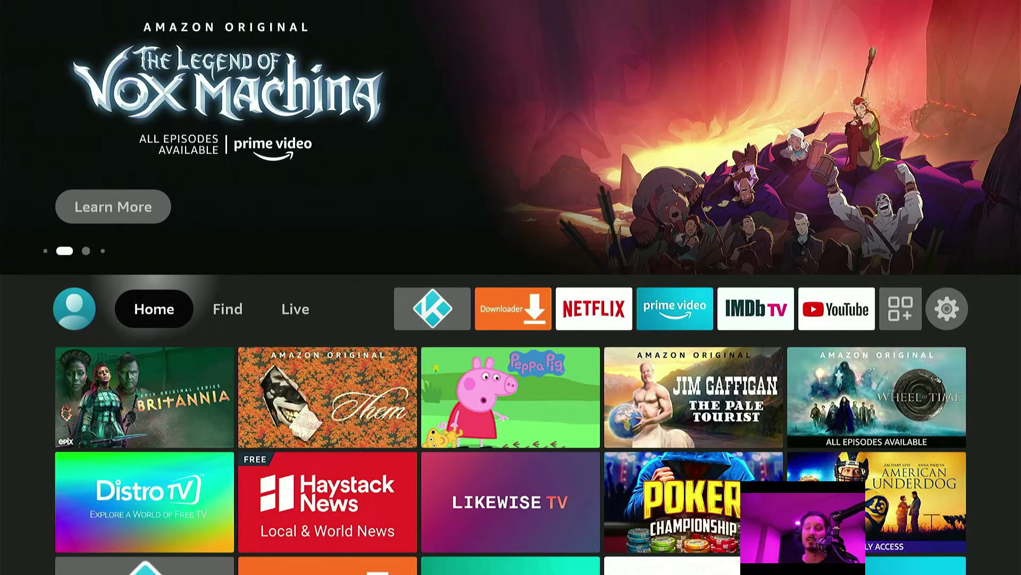
Step: Open the My Fire TV section of the device settings
key(Left)
key(Left)
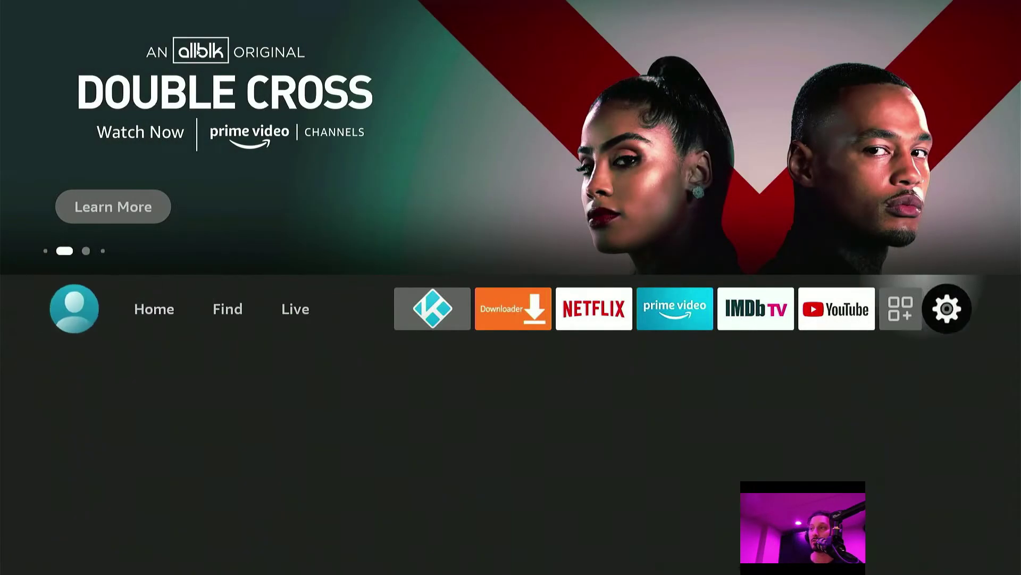
key(Down)
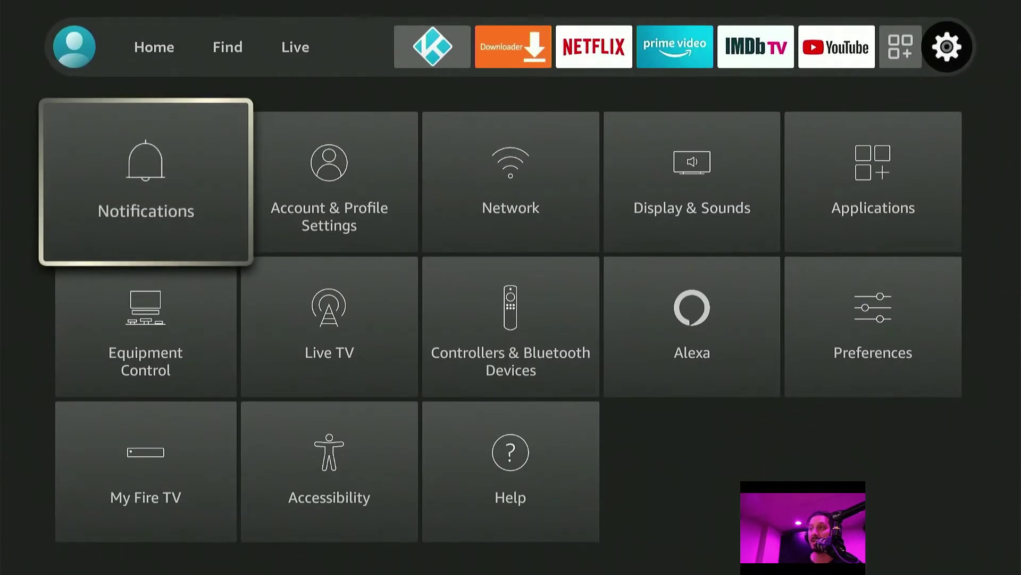
key(Down)
key(Down)
key(Return)
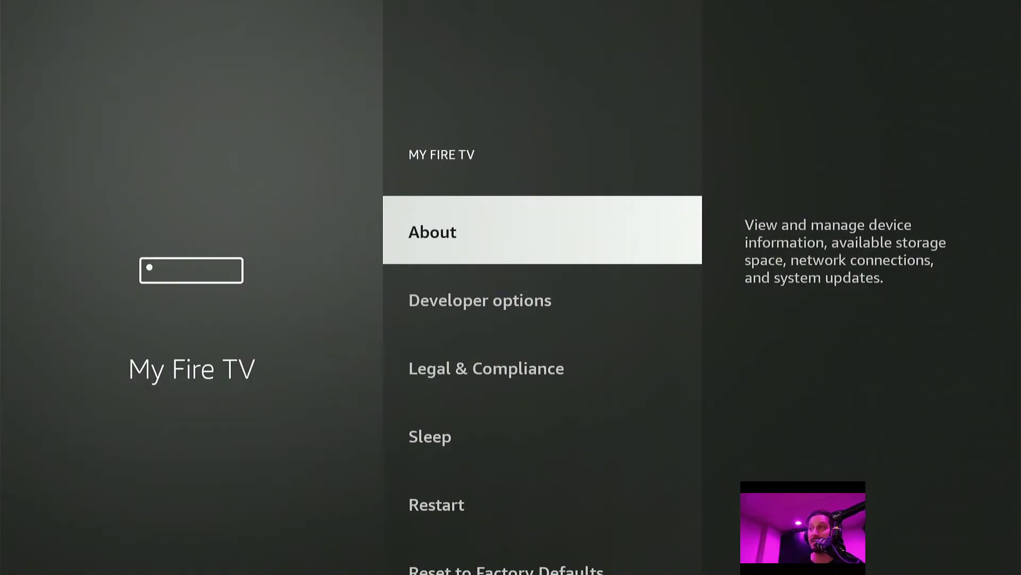
Step: Run a check for system updates from the device's About information
key(Return)
key(Down)
key(Down)
key(Down)
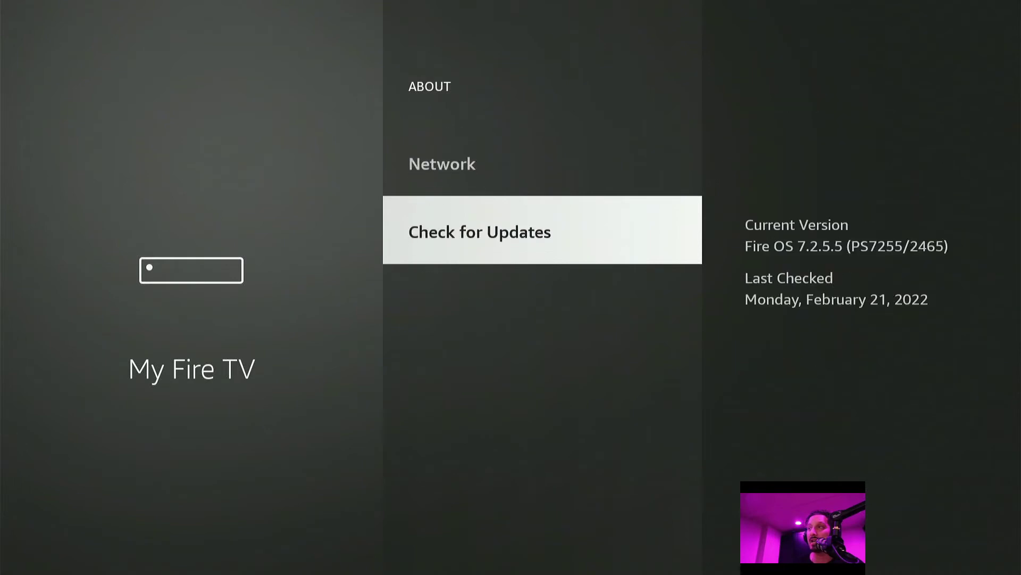
key(Return)
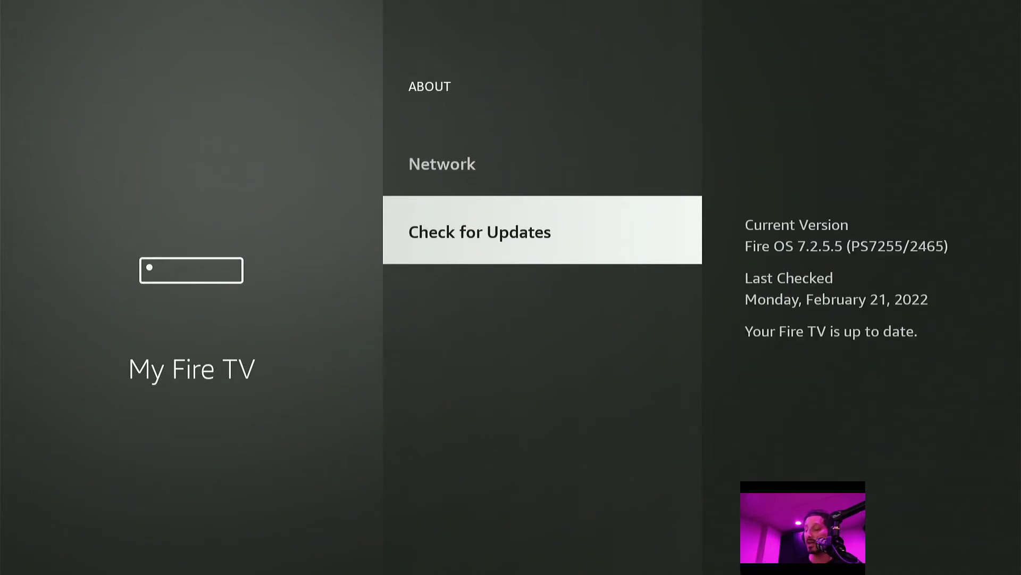
Step: Leave the device settings and launch the Downloader app from the home screen
key(Escape)
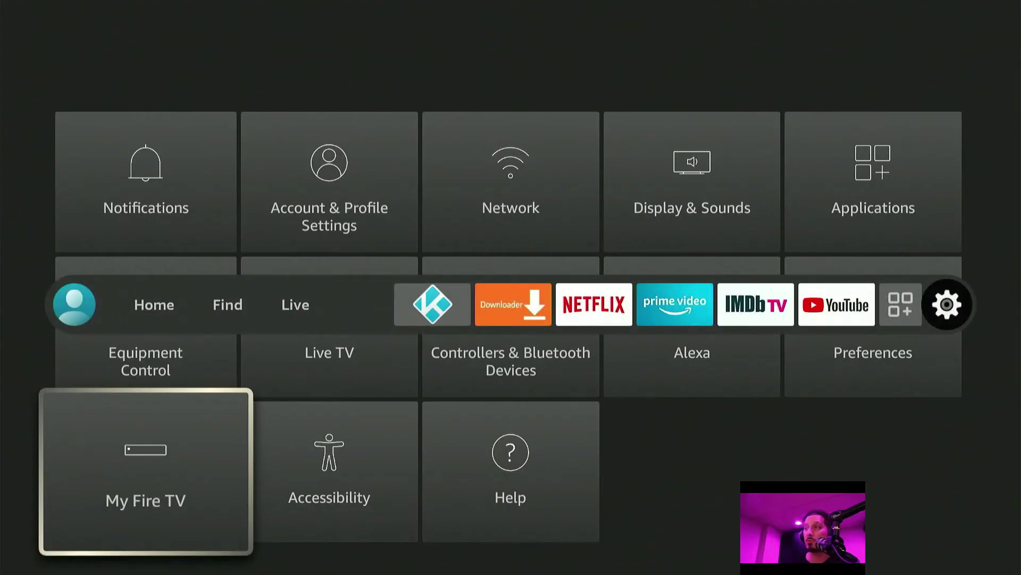
key(Escape)
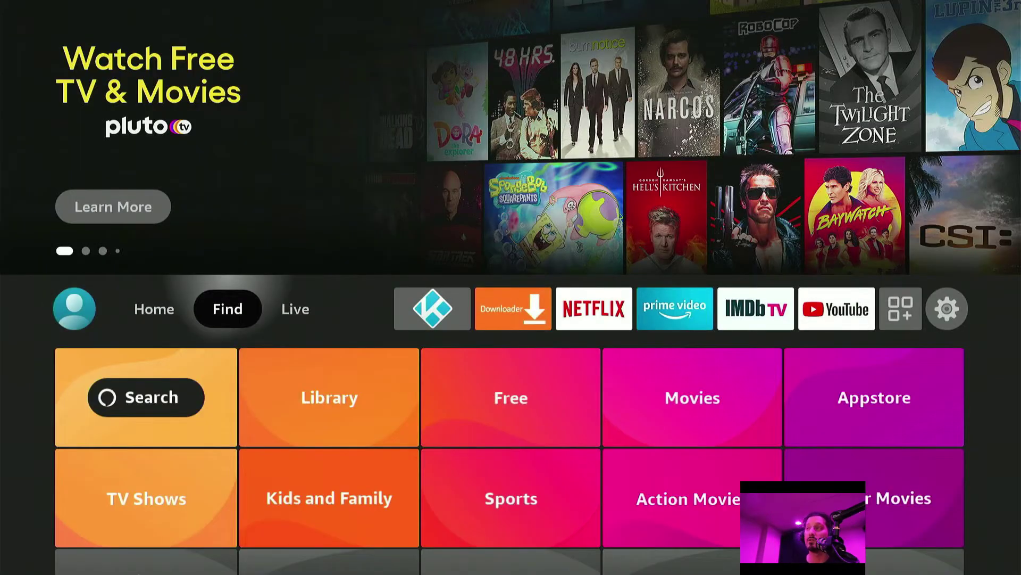
key(Right)
key(Right)
key(Right)
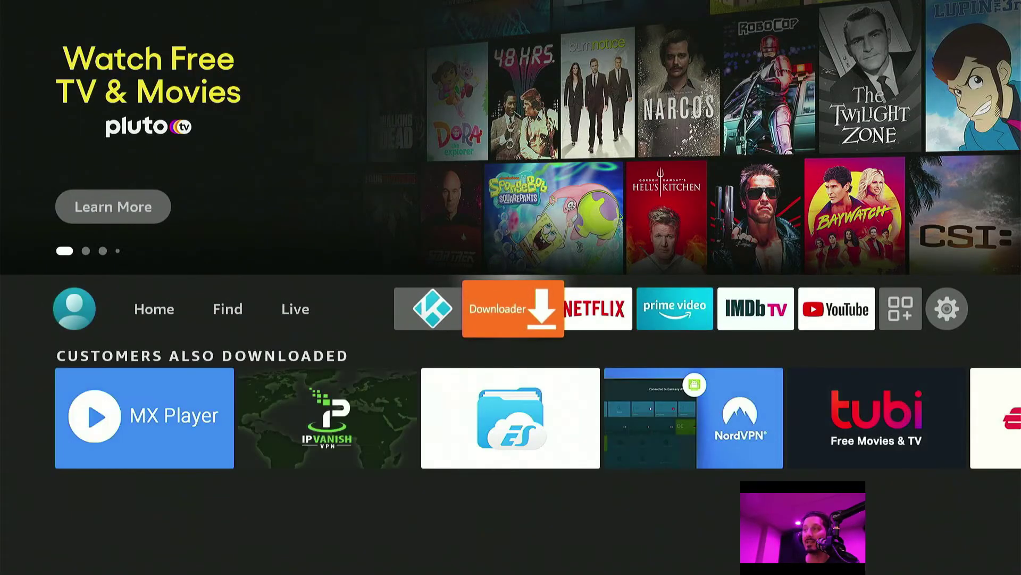
key(Return)
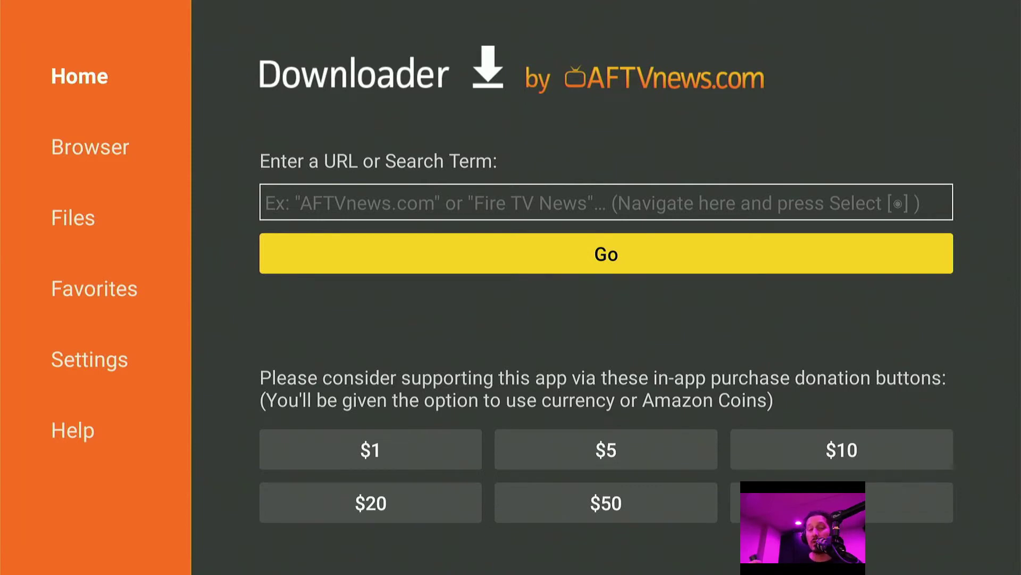
Step: Enter 92769 as the URL or search term in Downloader and load the page it leads to
key(Up)
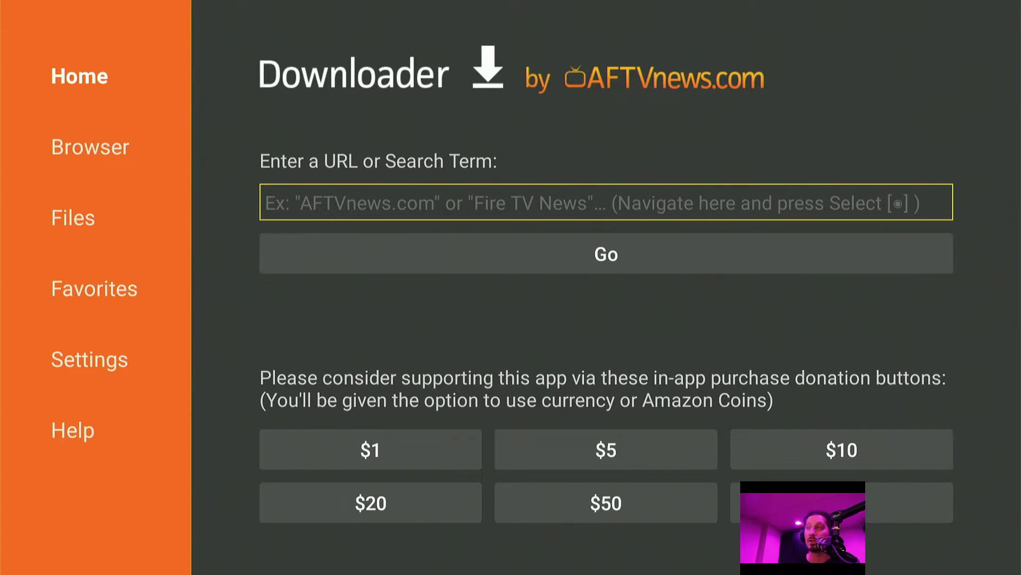
key(Return)
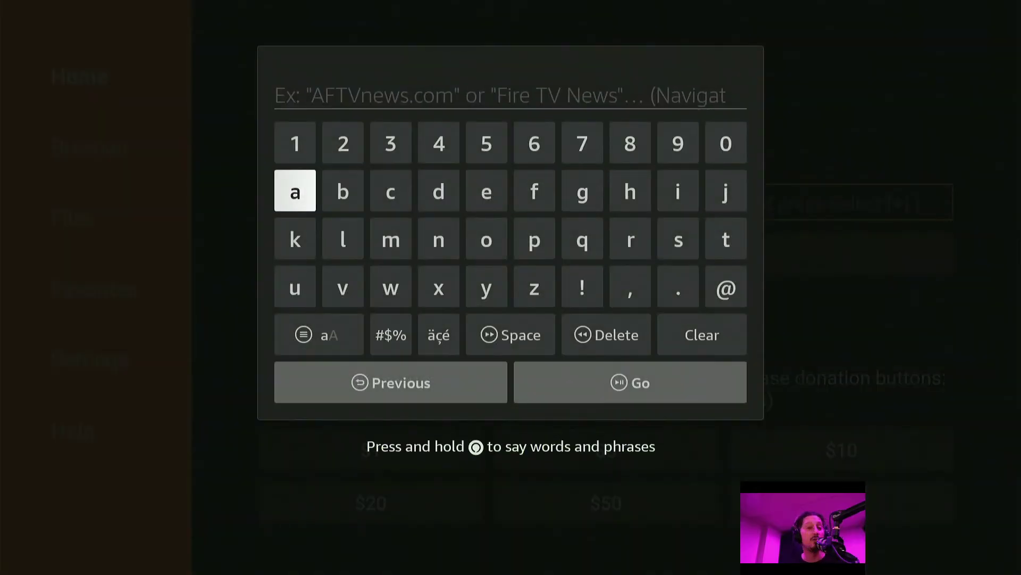
key(Up)
key(Left)
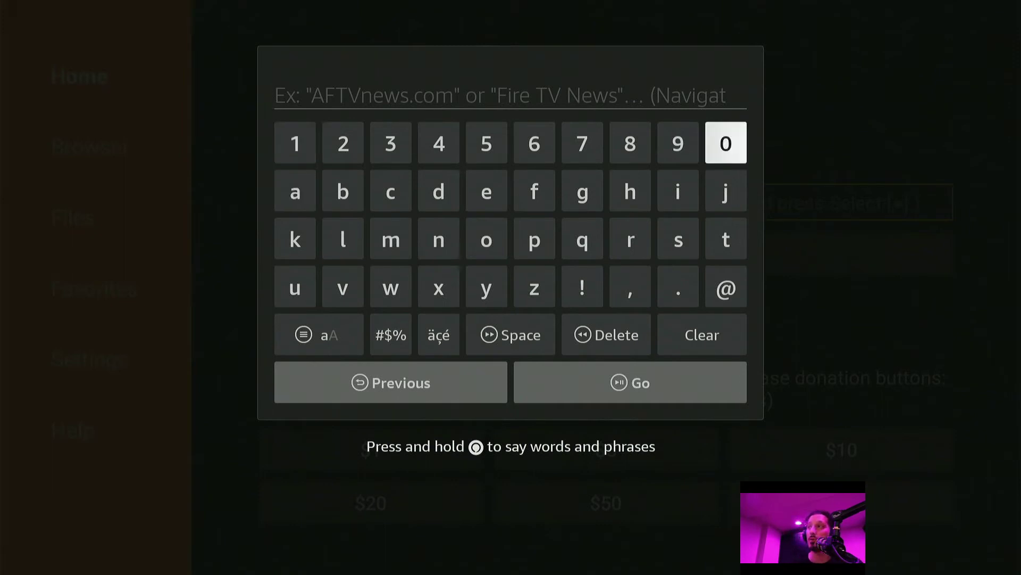
key(Left)
key(Return)
key(Right)
key(Right)
key(Right)
key(Return)
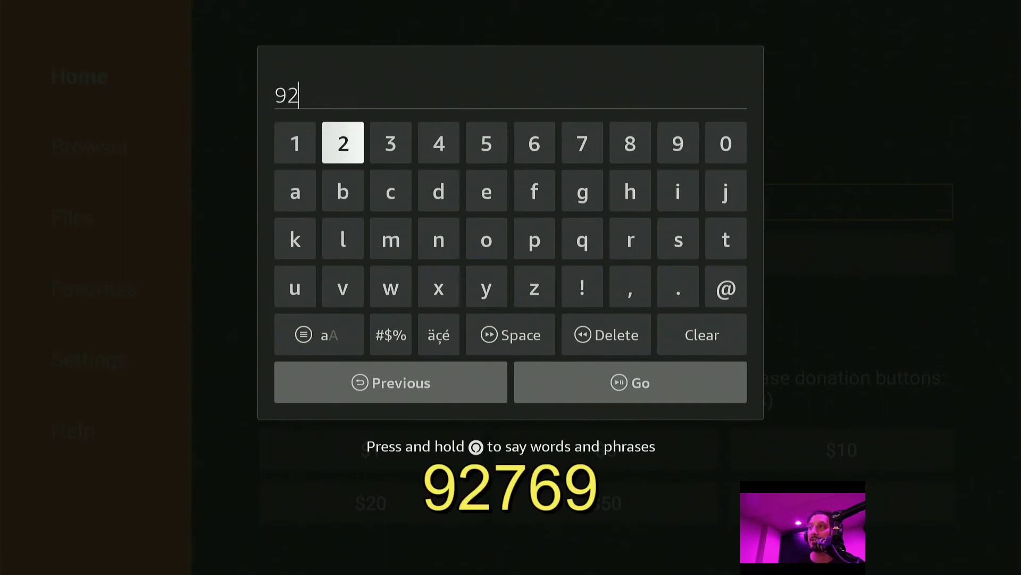
key(Left)
key(Left)
key(Left)
key(Left)
key(Return)
key(Left)
key(Return)
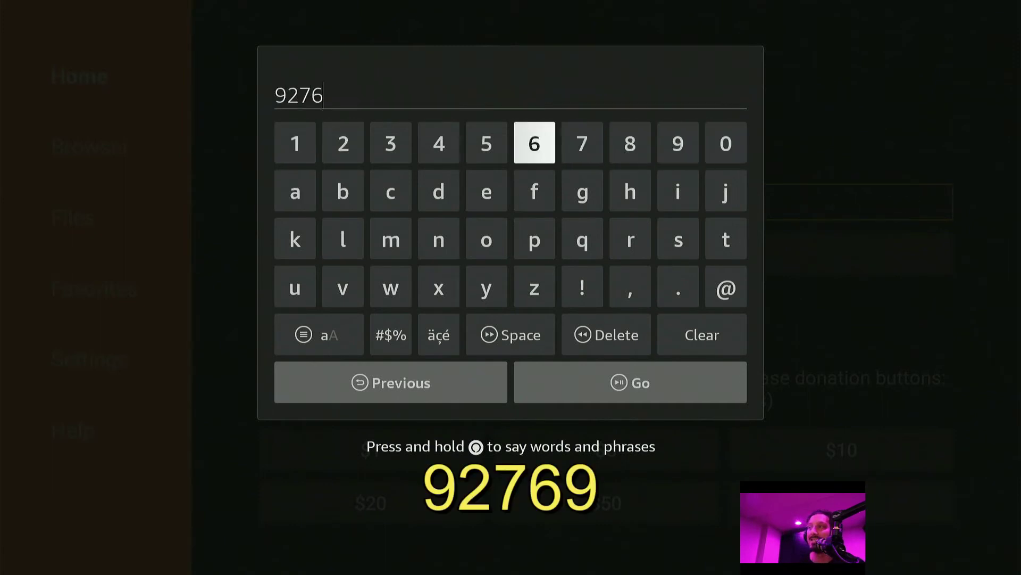
key(Right)
key(Right)
key(Right)
key(Return)
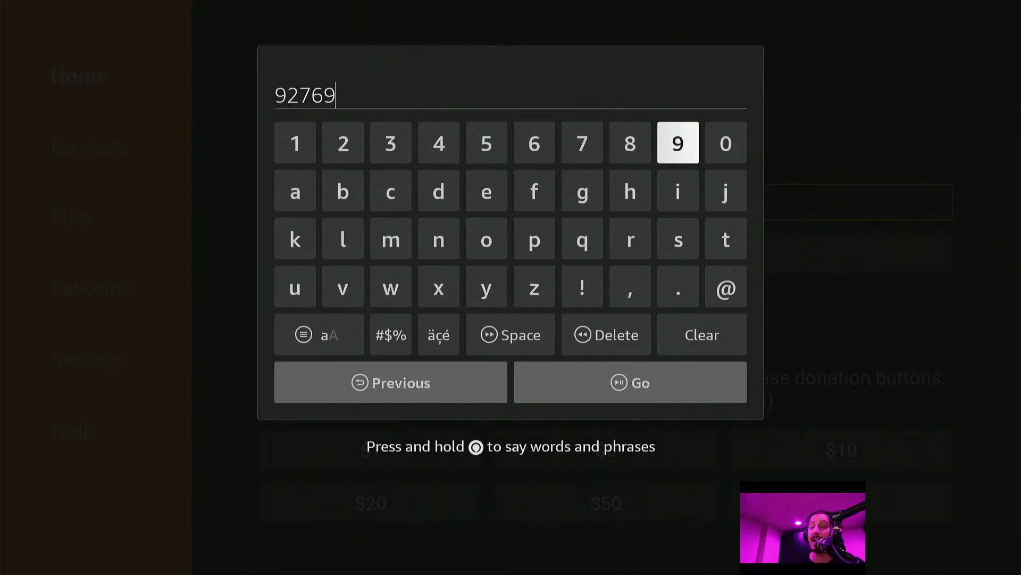
key(Down)
key(Down)
key(Down)
key(Down)
key(Down)
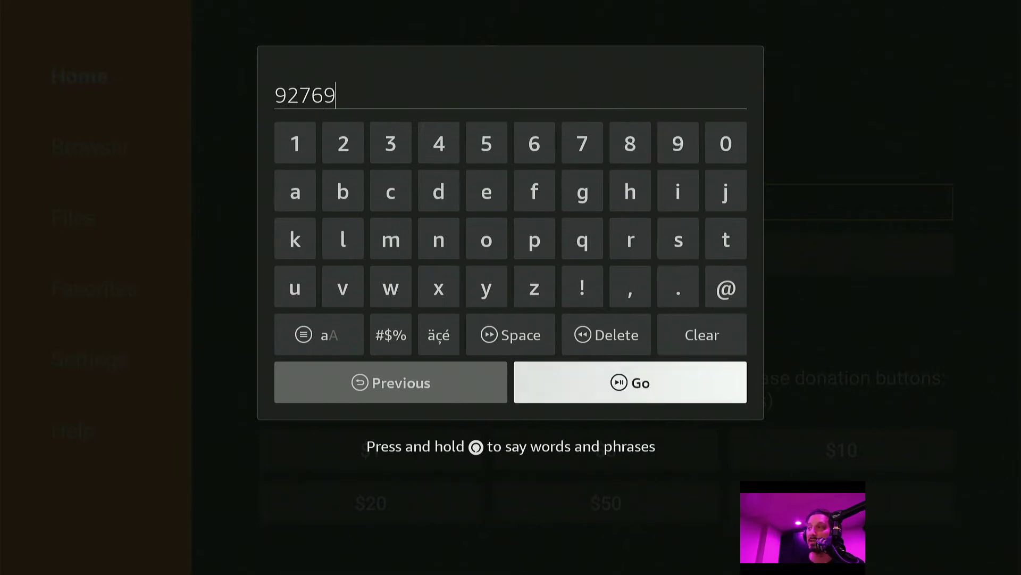
key(Return)
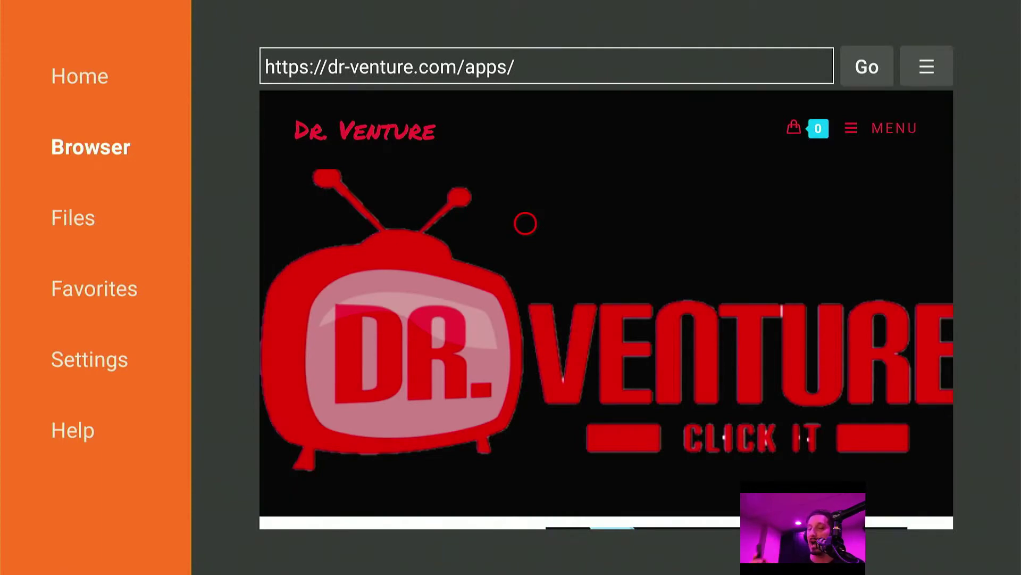
Step: Save the current dr-venture.com/apps page as a favorite under the suggested name "Apps · Dr. Venture"
key(Menu)
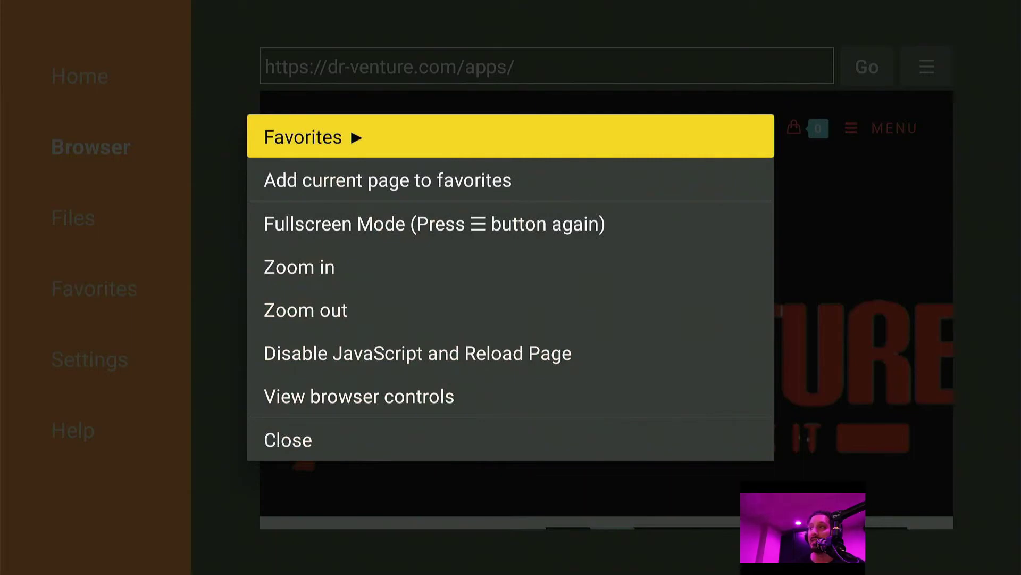
key(Down)
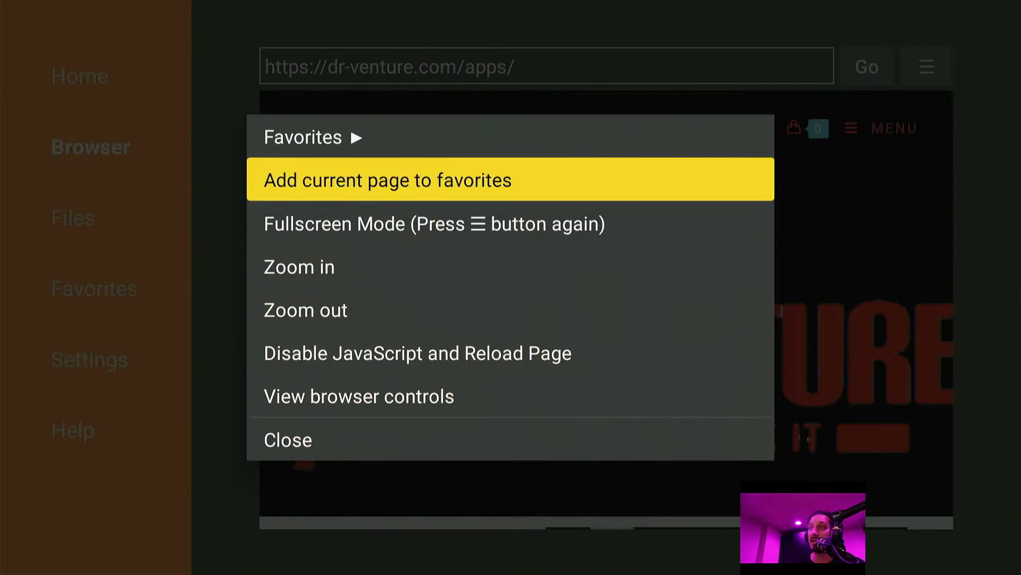
key(Return)
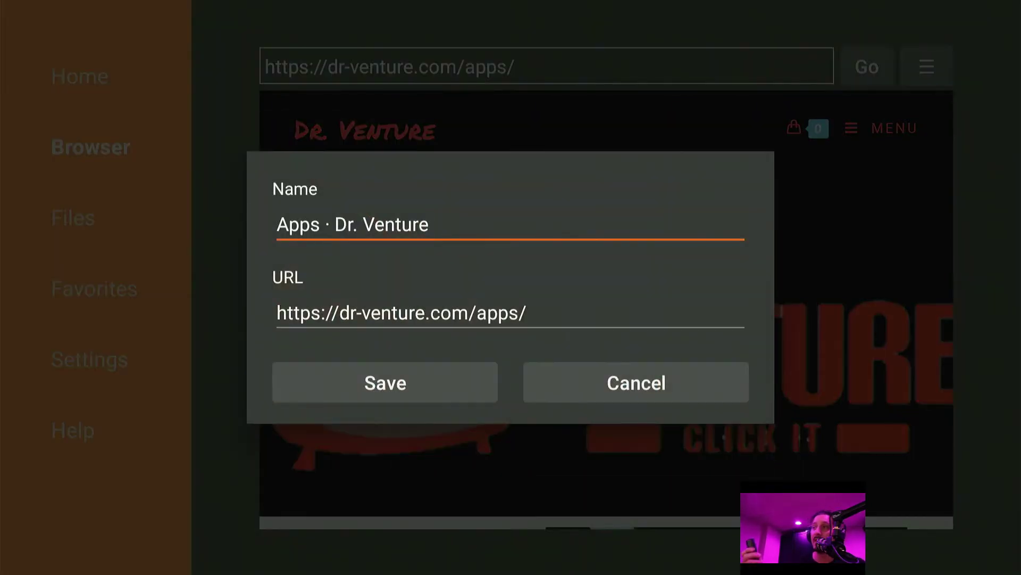
key(Down)
key(Down)
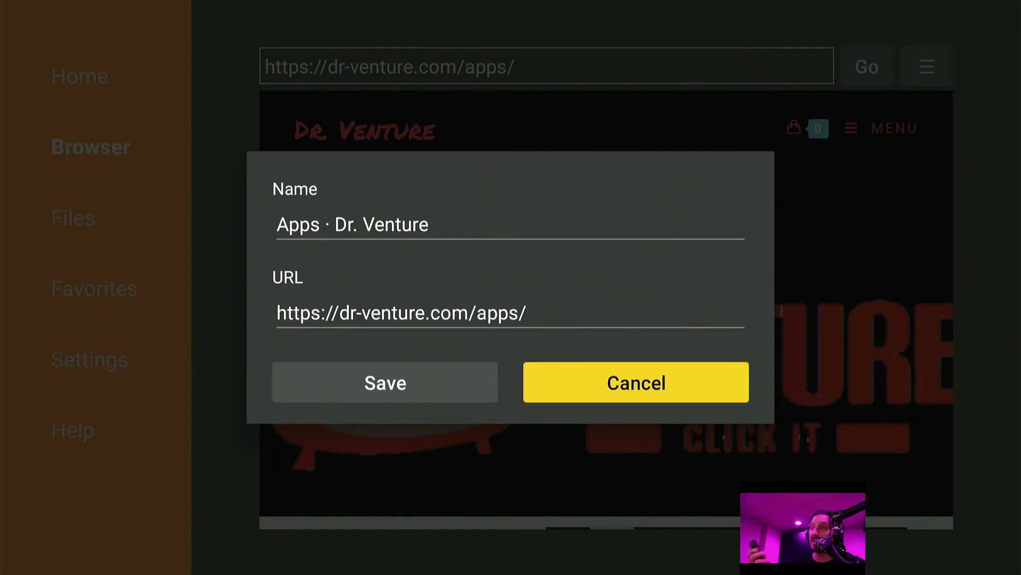
key(Left)
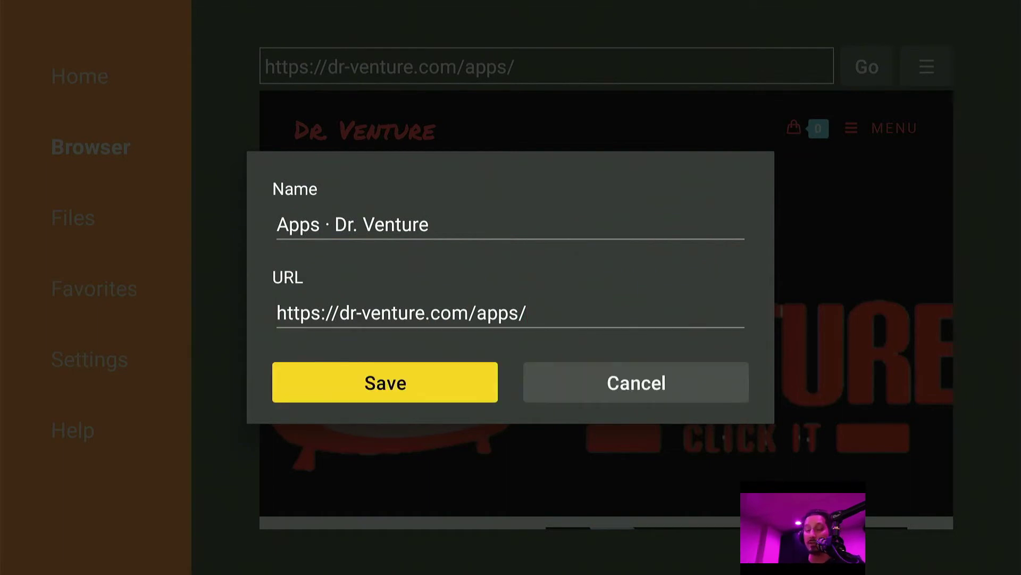
key(Return)
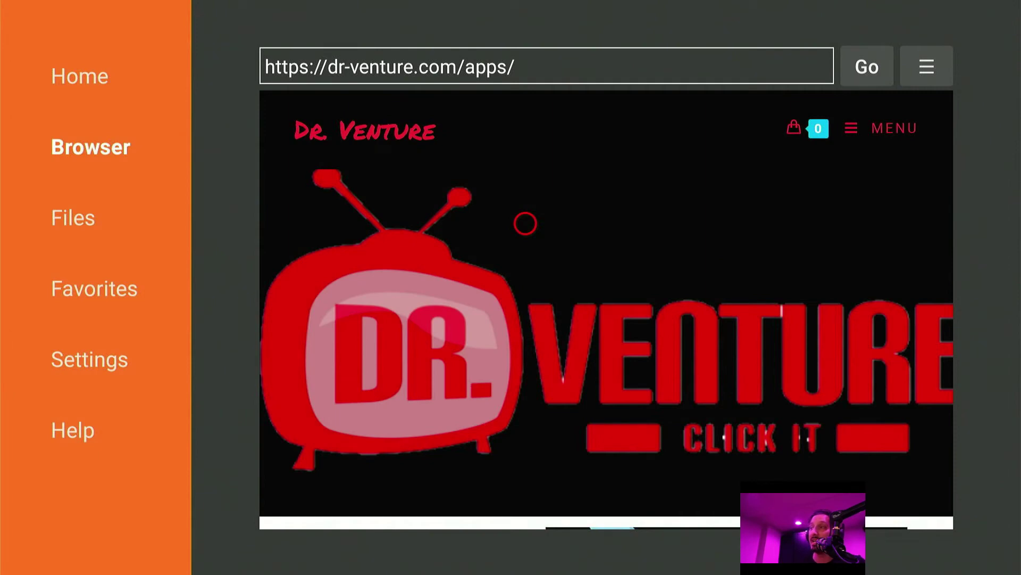
Step: Show the apps page in fullscreen mode and open its Android Tools category
key(Menu)
key(Menu)
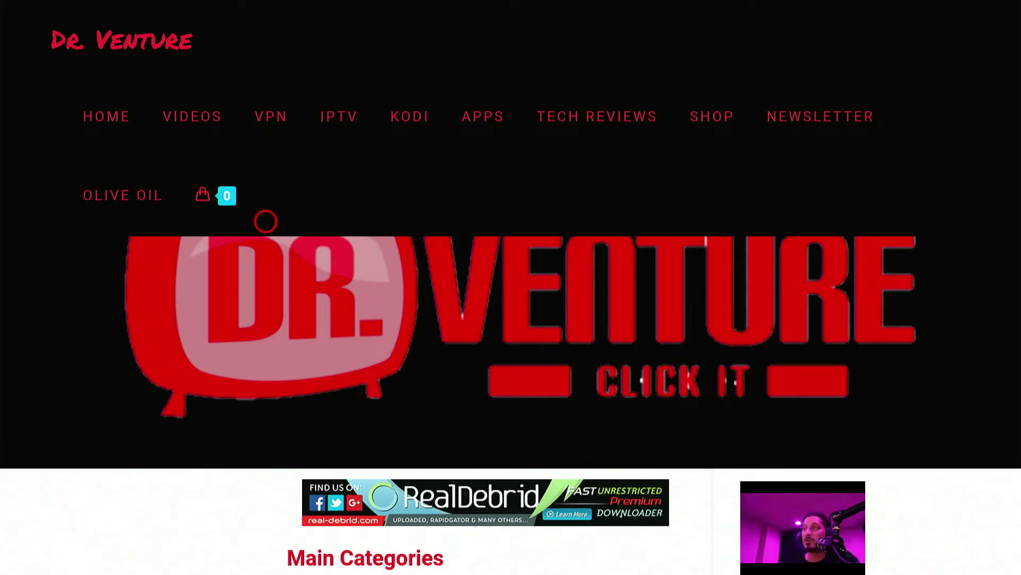
scroll(265, 552, down, 15)
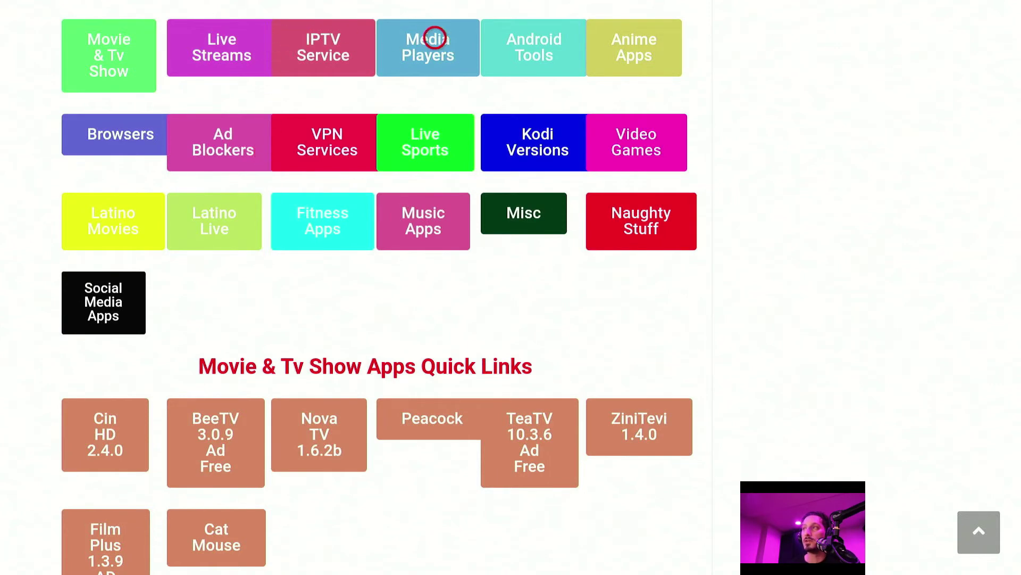
click(559, 38)
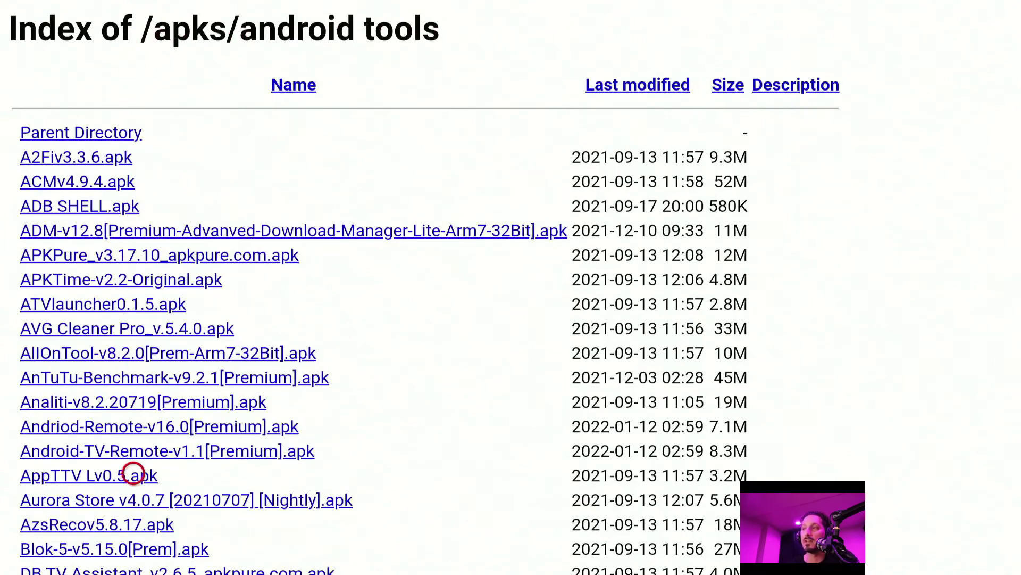
Step: Download Update Blocker FS.apk from the Android tools file index and install FireOS Update Blocker, closing the installer without opening the app
scroll(133, 554, down, 20)
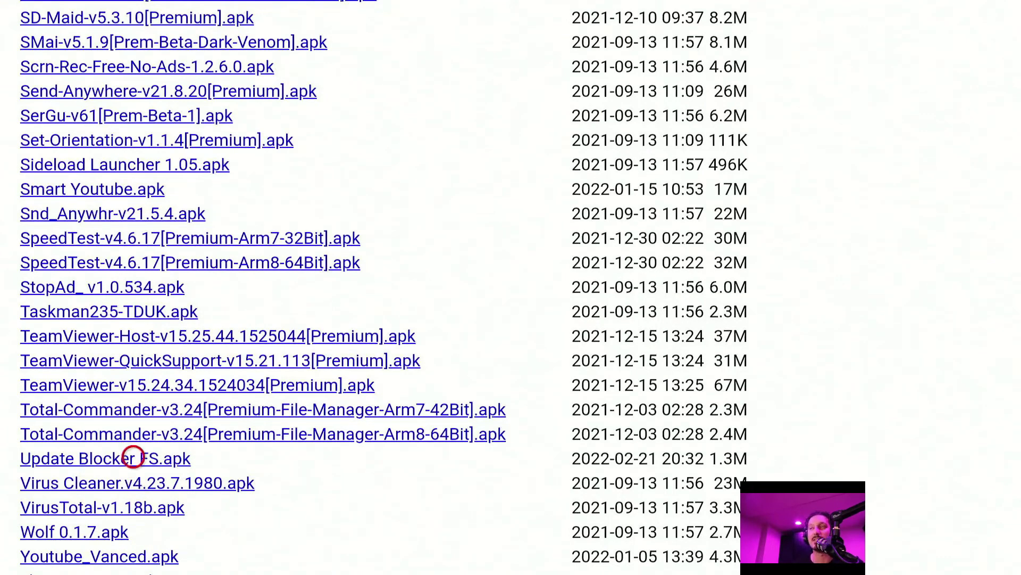
click(133, 457)
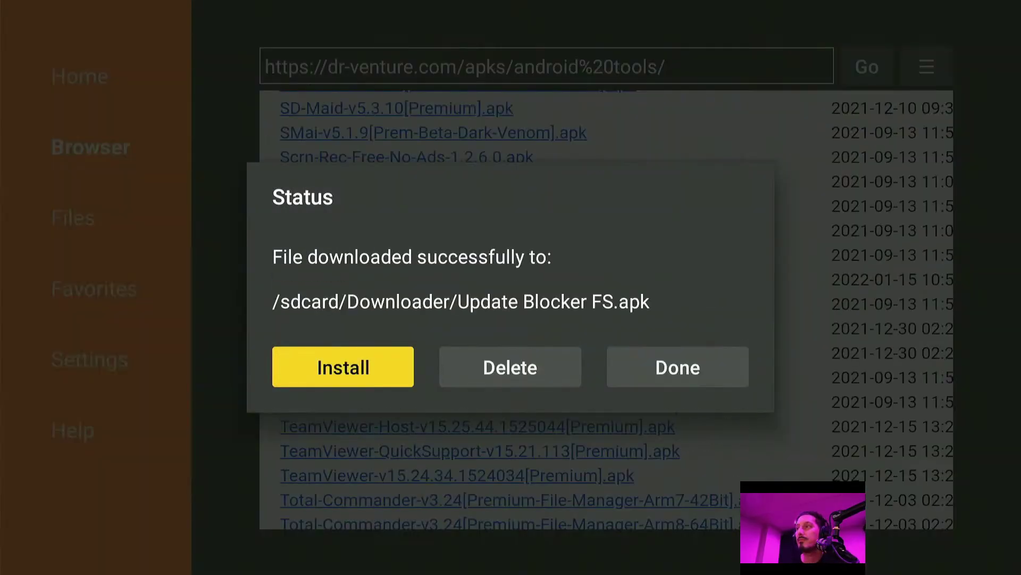
key(Return)
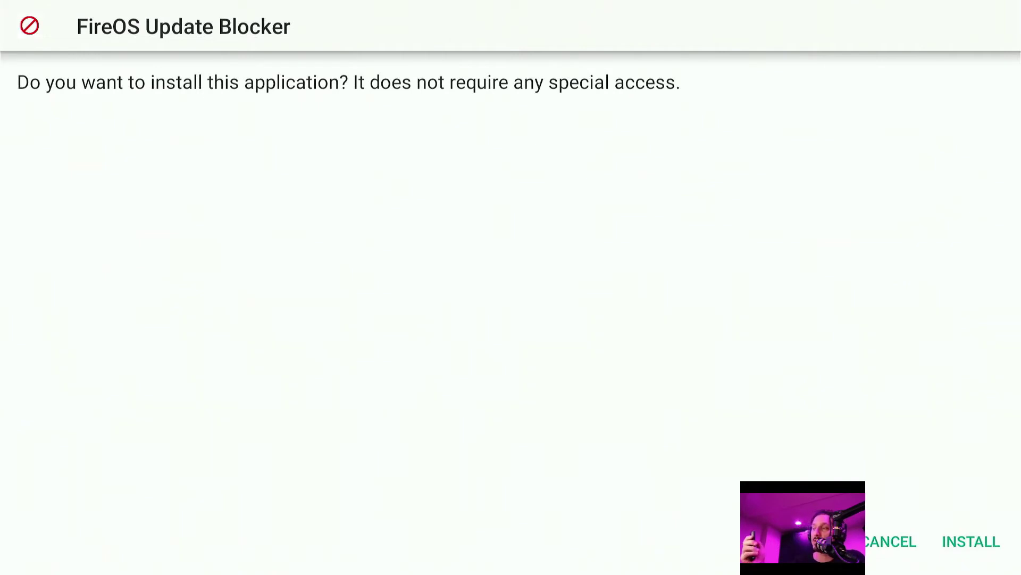
click(894, 541)
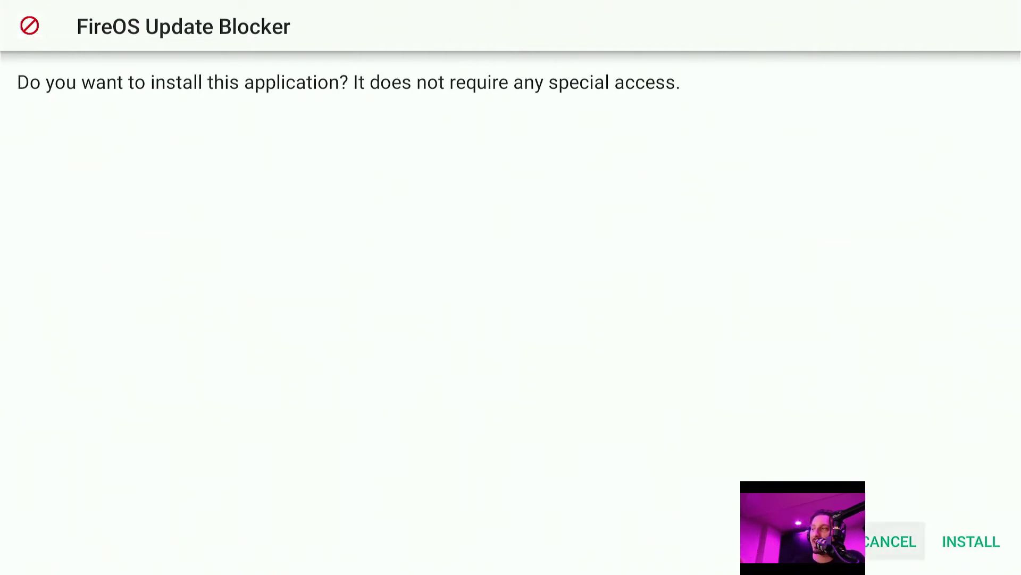
click(971, 541)
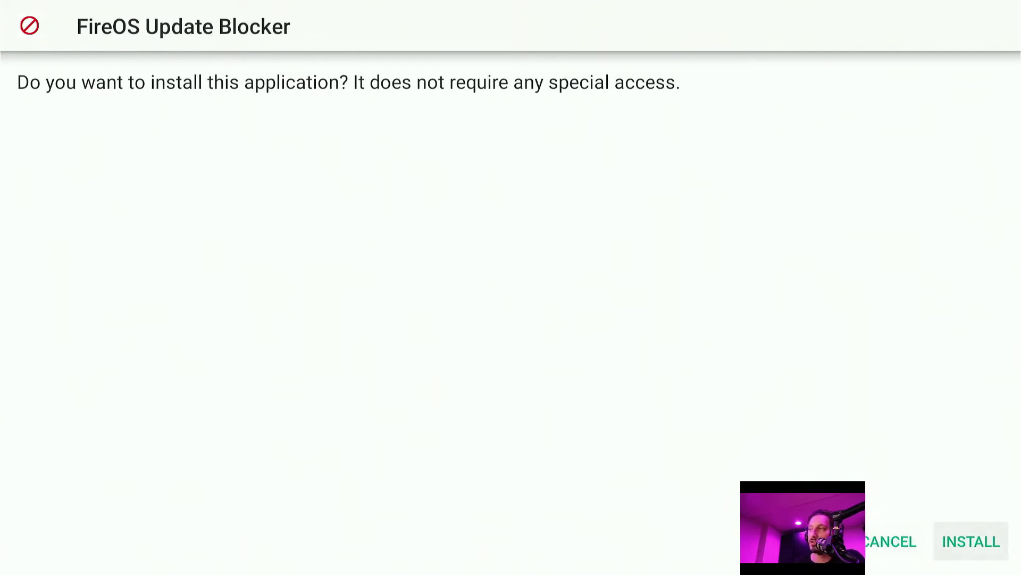
key(Return)
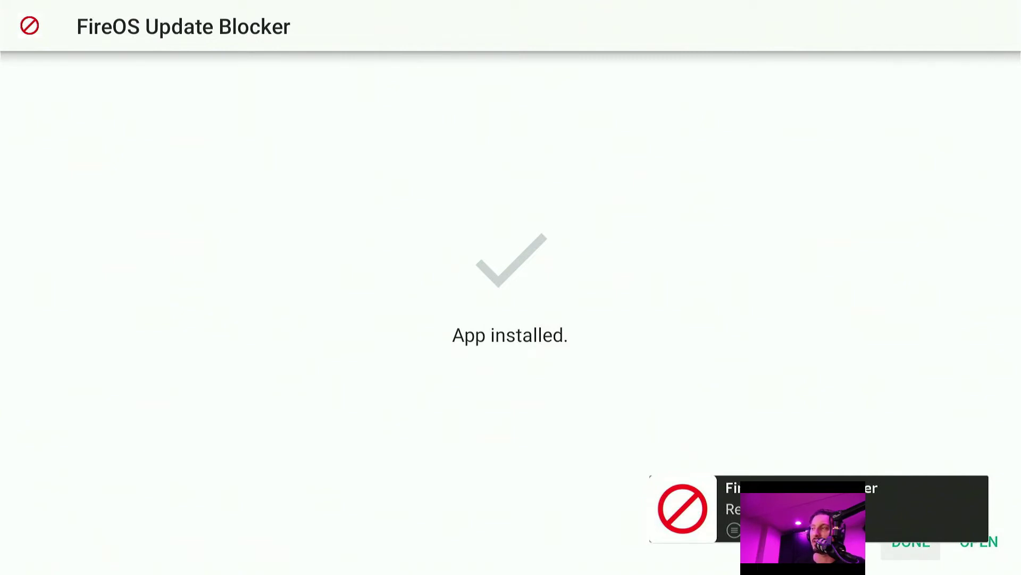
key(Return)
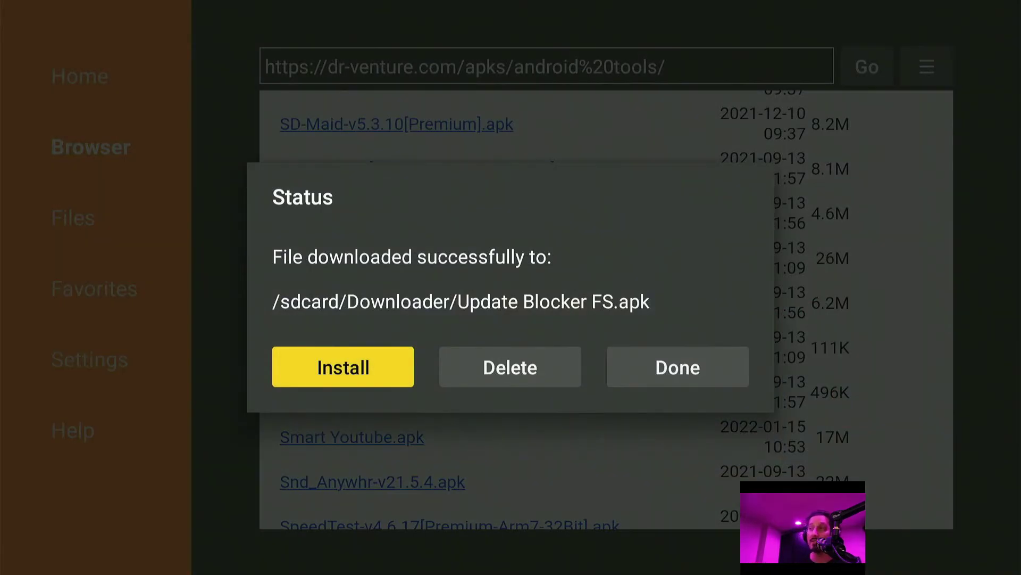
Step: Delete the downloaded Update Blocker FS.apk installer file and confirm its removal
key(Right)
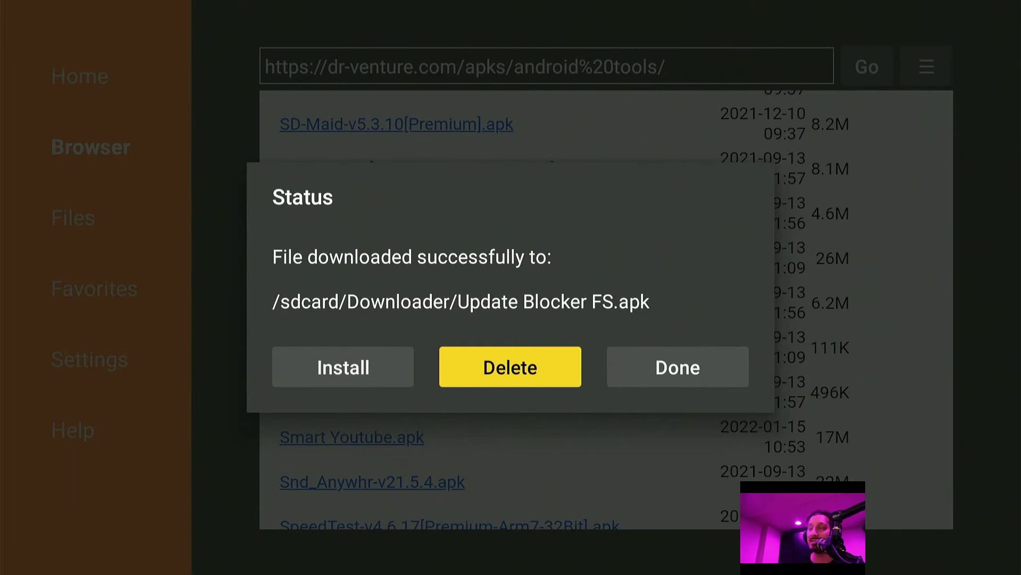
key(Return)
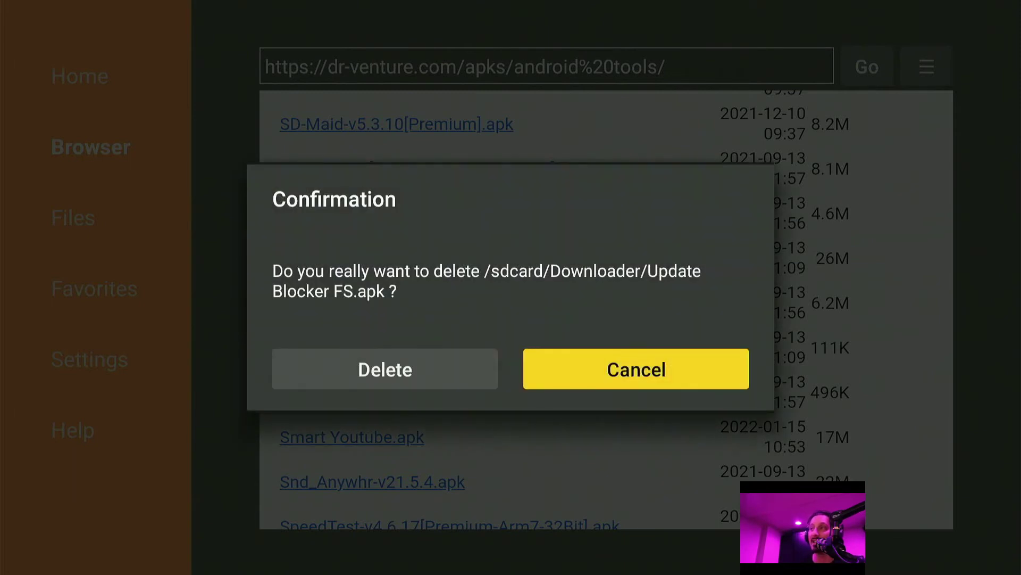
key(Left)
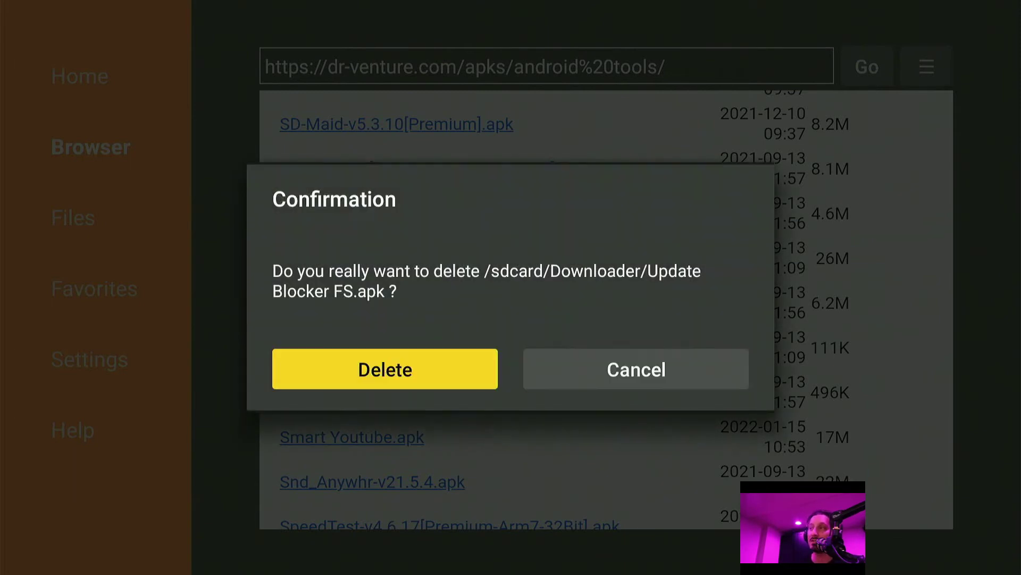
key(Return)
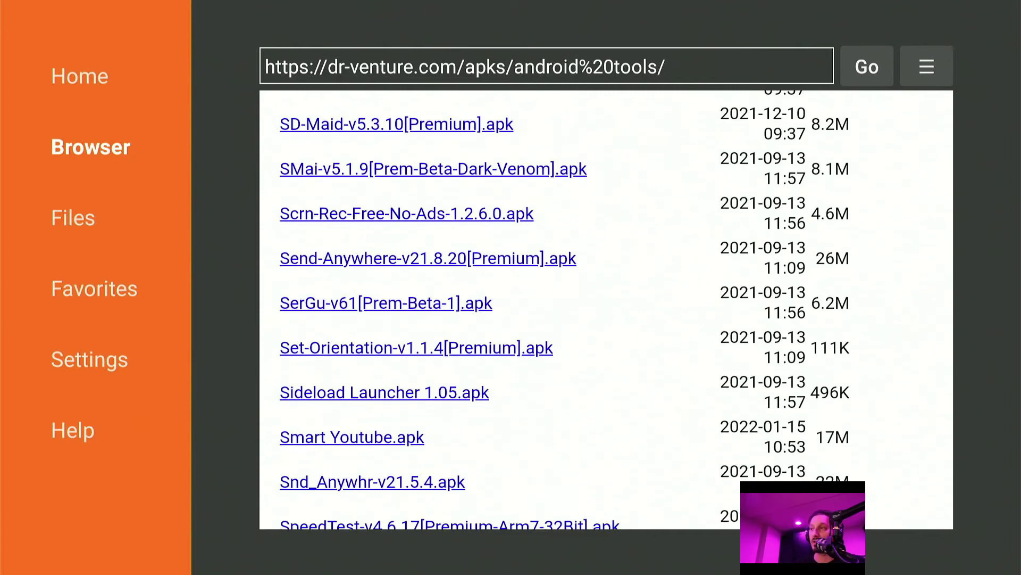
Step: Leave Downloader, open the apps library from the Fire TV quick-access screen and launch the newly installed Update Blocker app
key(Home)
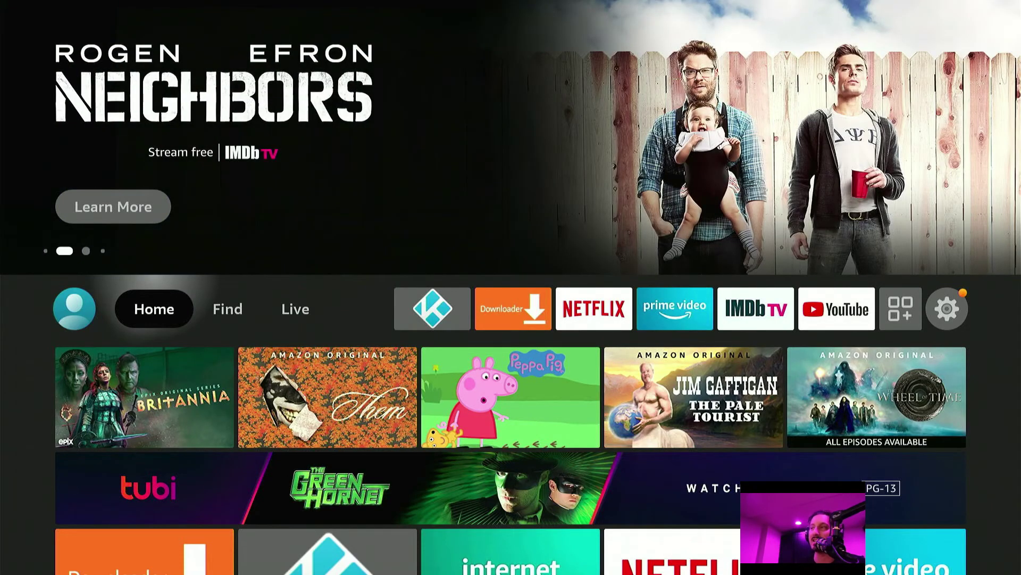
key(Home)
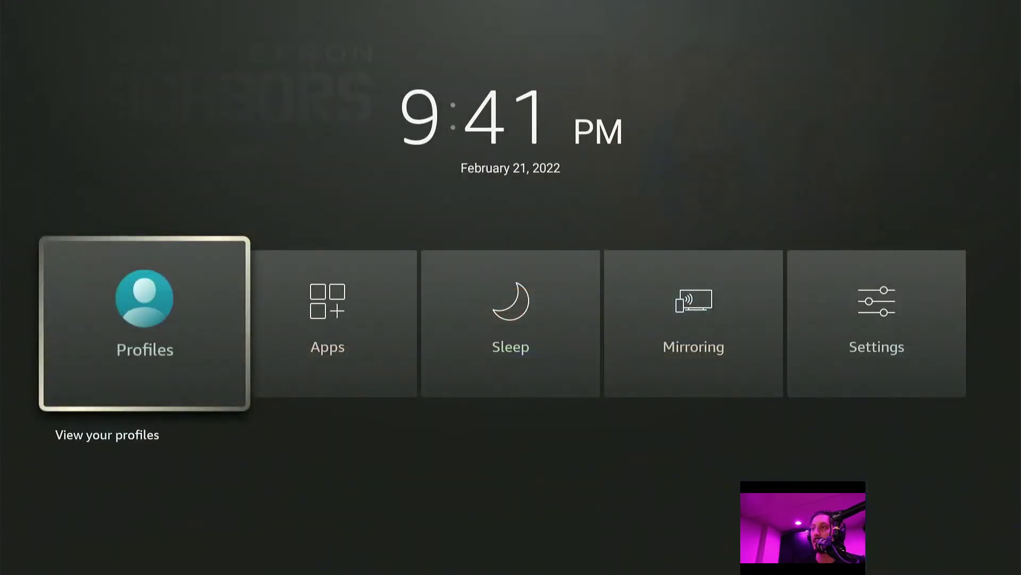
key(Right)
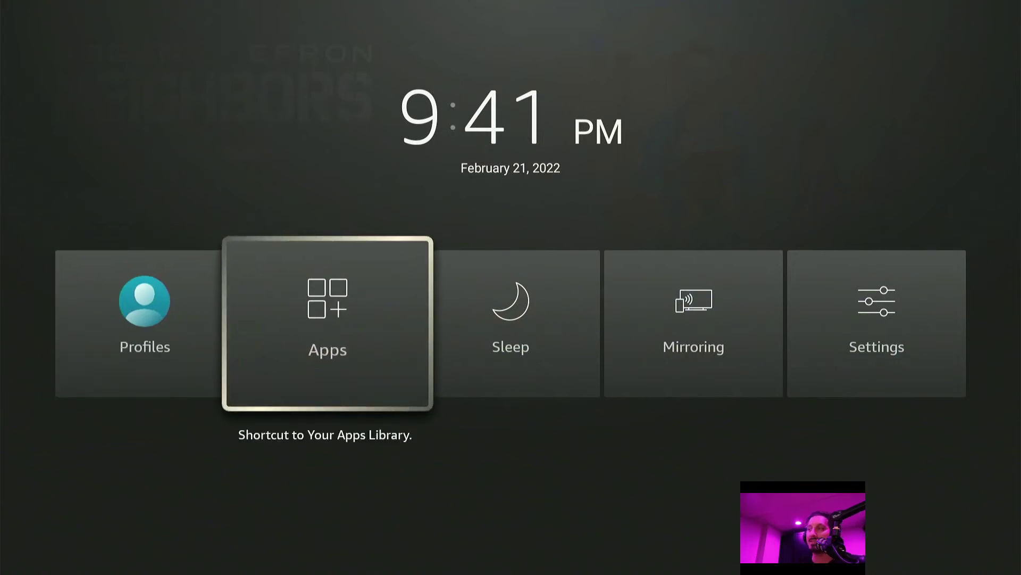
key(Return)
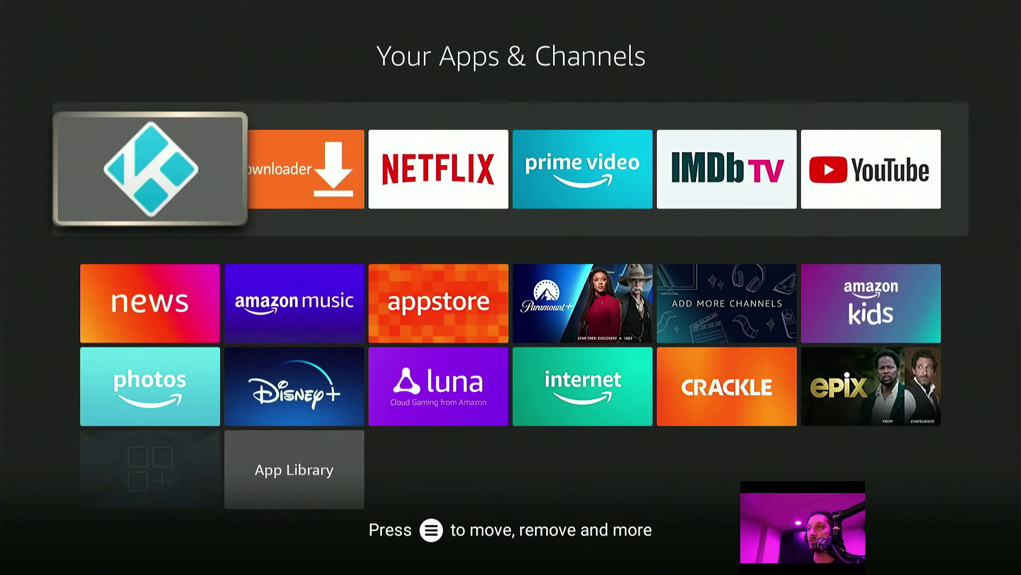
key(Down)
key(Down)
key(Down)
key(Right)
key(Left)
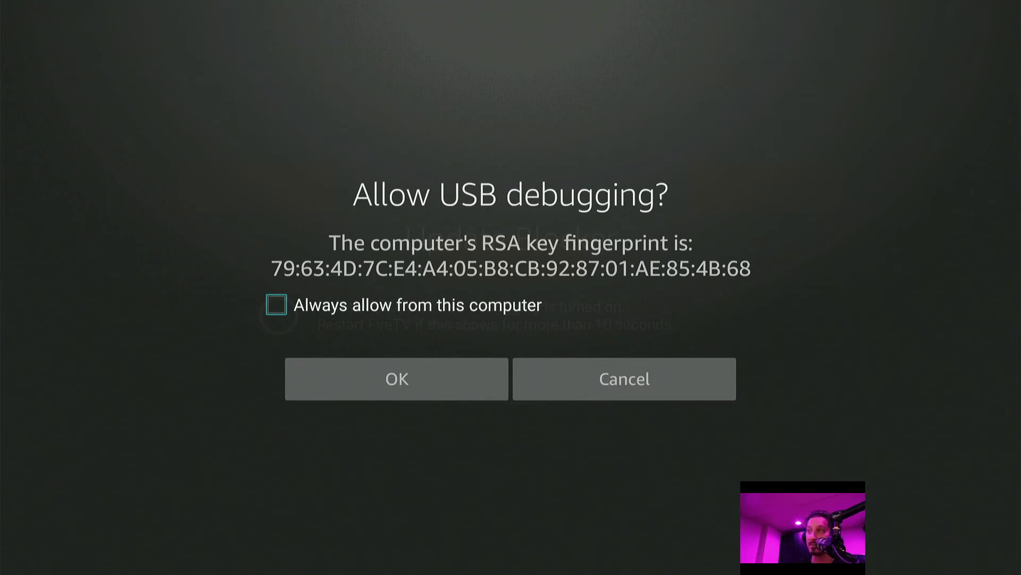
Step: Allow USB debugging for Update Blocker, with the option to always allow from this computer enabled
key(Return)
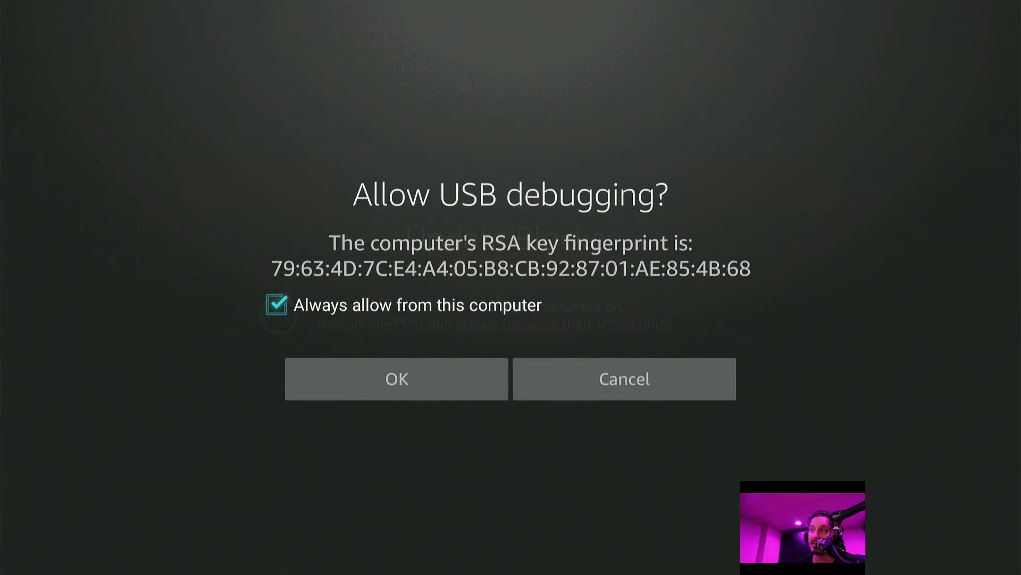
key(Down)
key(Return)
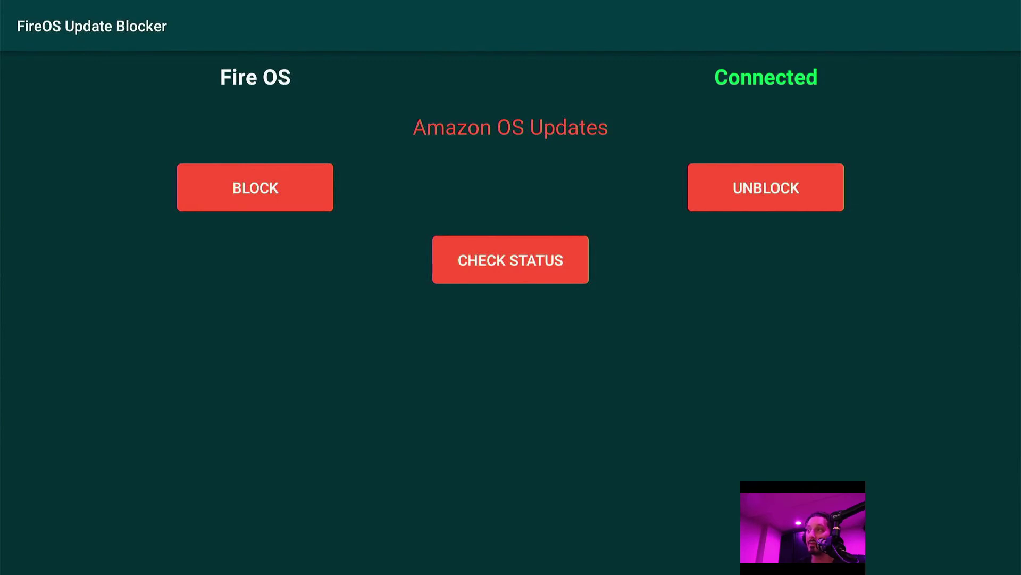
Step: Block Amazon OS updates in FireOS Update Blocker and exit to the Fire TV home screen
key(Up)
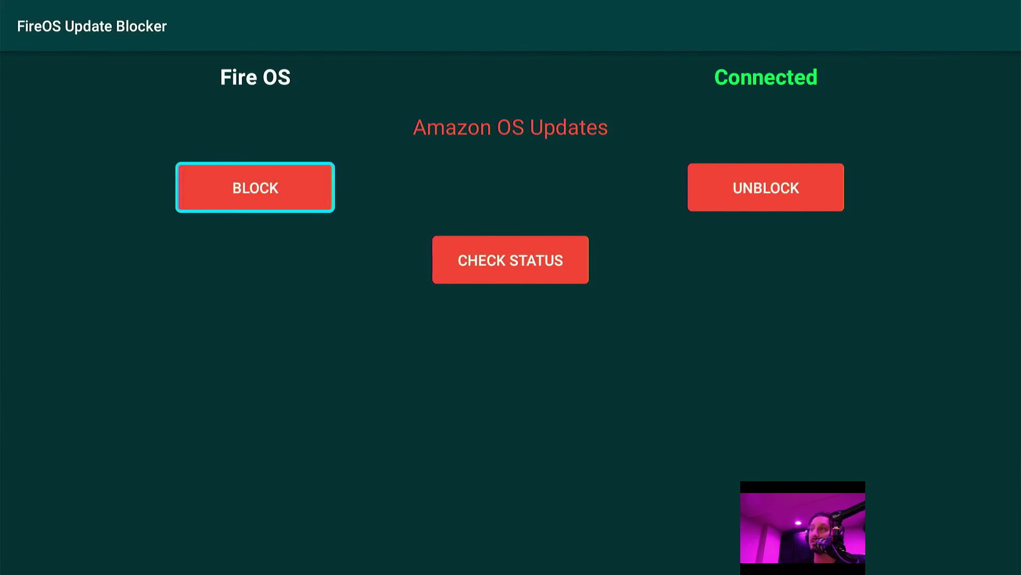
key(Right)
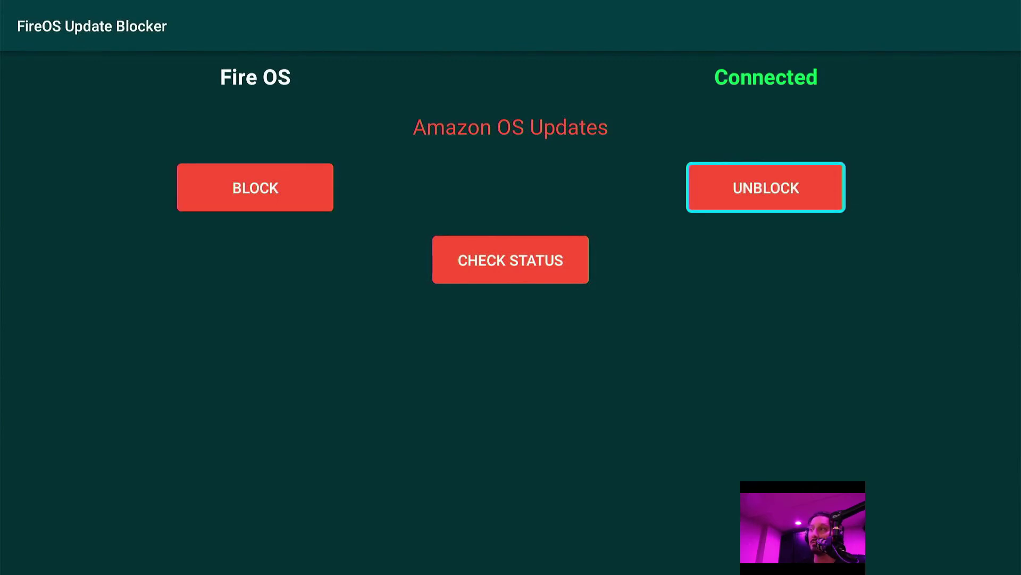
key(Down)
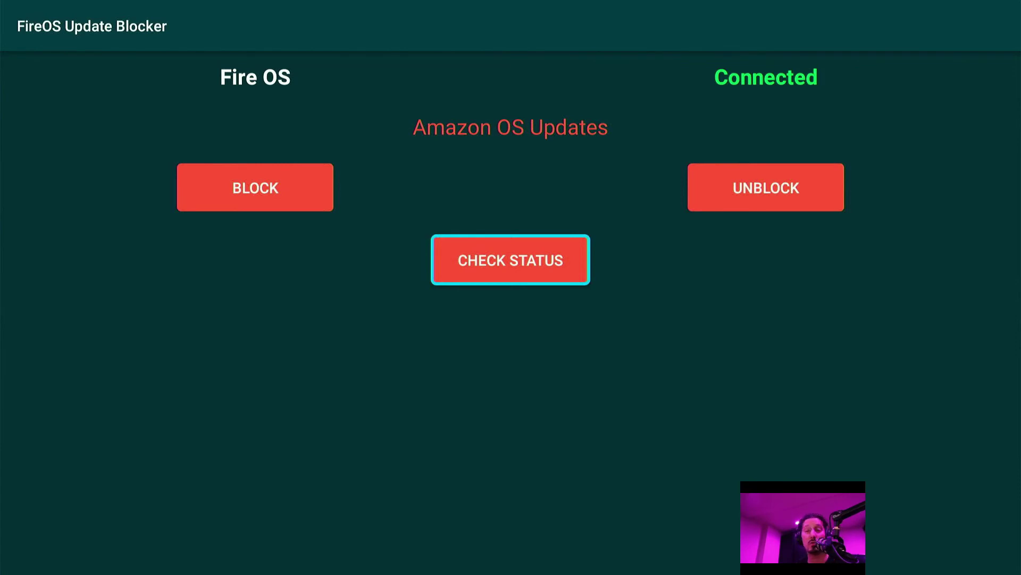
key(Up)
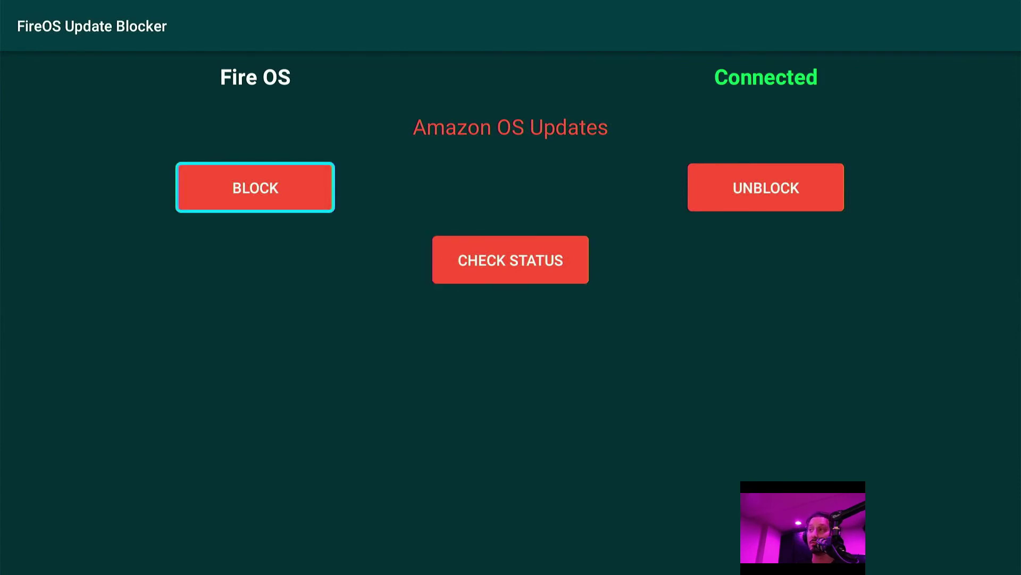
key(Return)
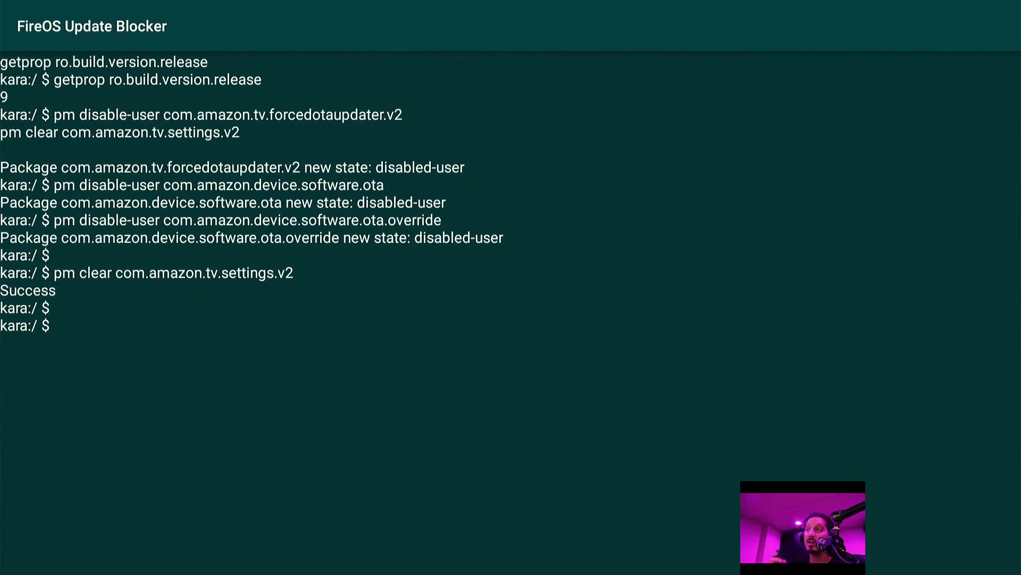
key(Escape)
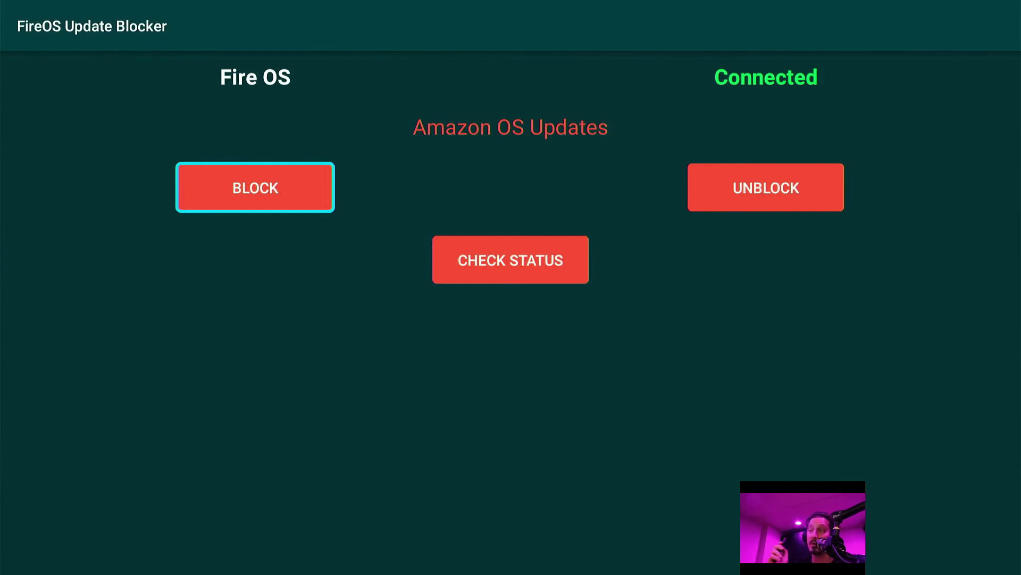
key(Escape)
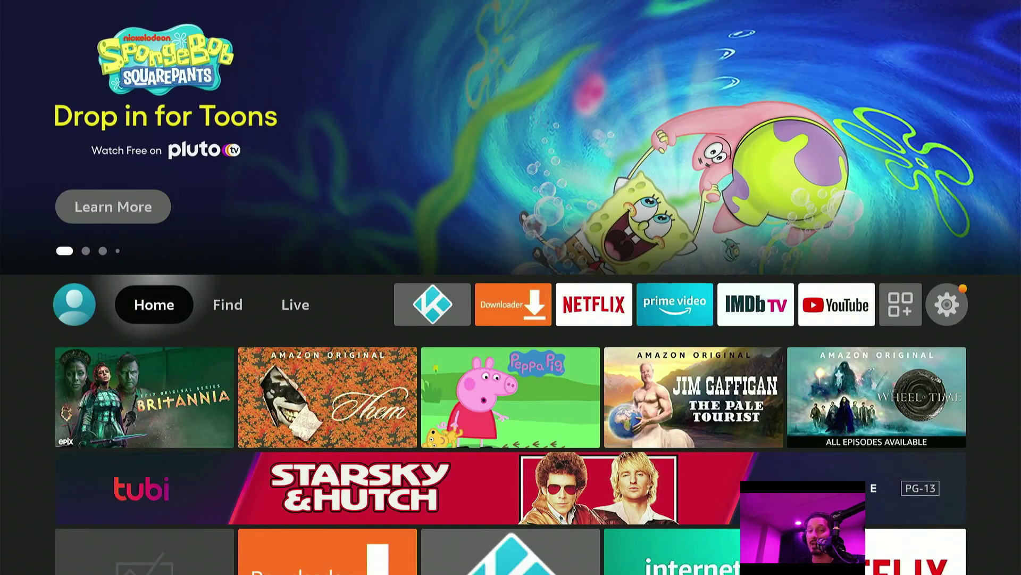
Step: Bring up the Check for Updates entry in the About section of the My Fire TV settings to examine the update status
key(Left)
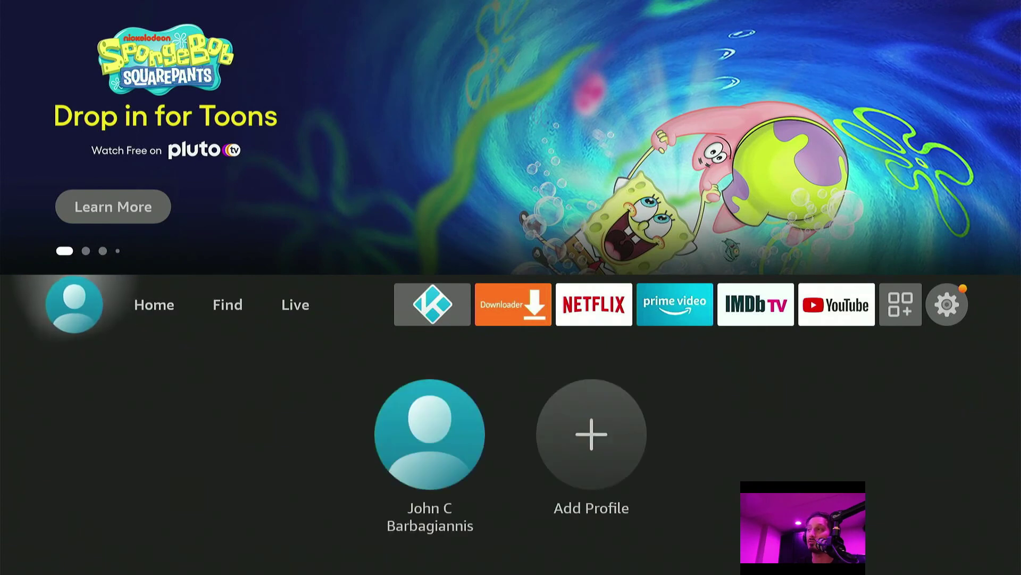
key(Left)
key(Down)
key(Down)
key(Down)
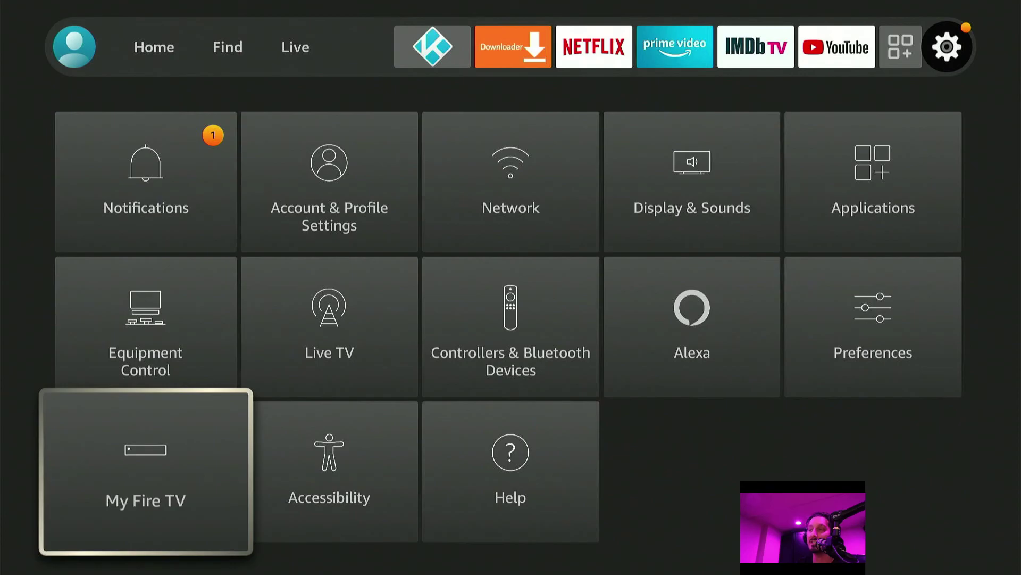
key(Return)
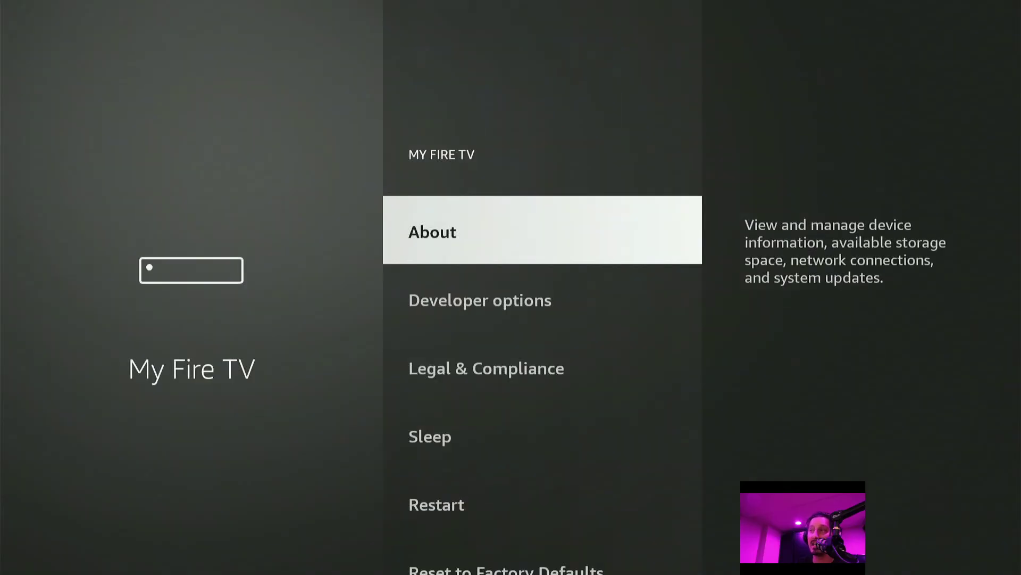
key(Return)
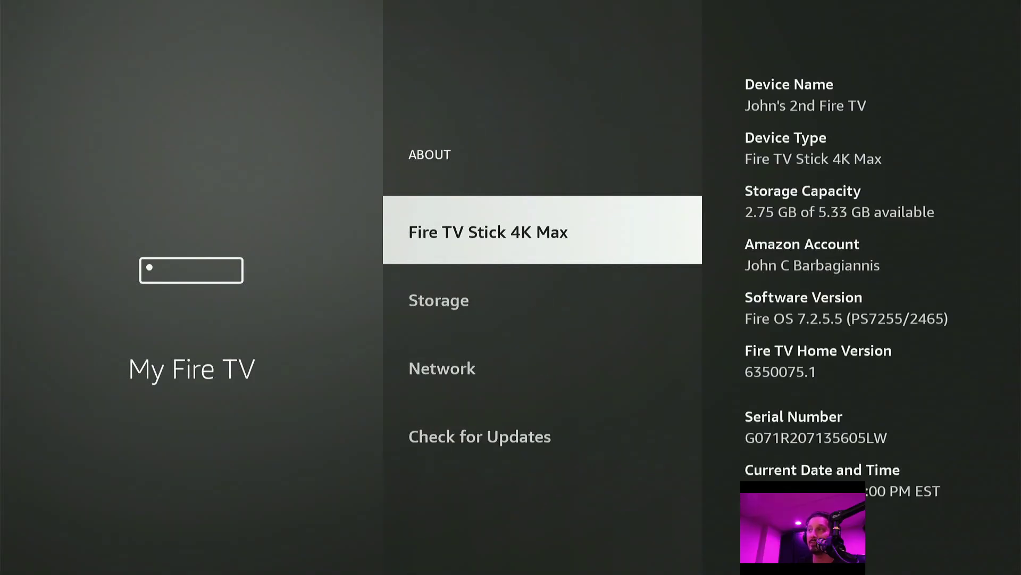
key(Down)
key(Down)
key(Down)
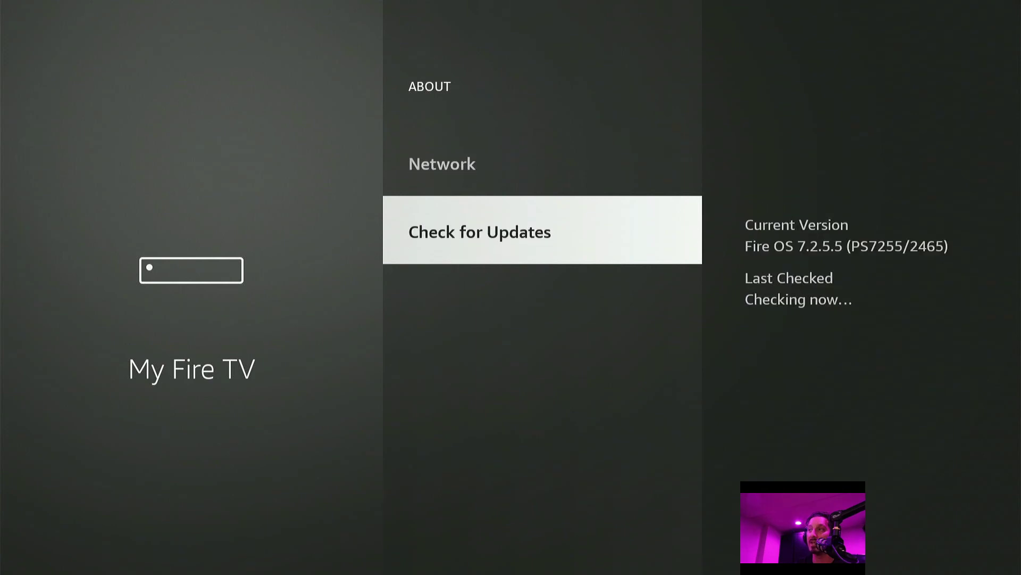